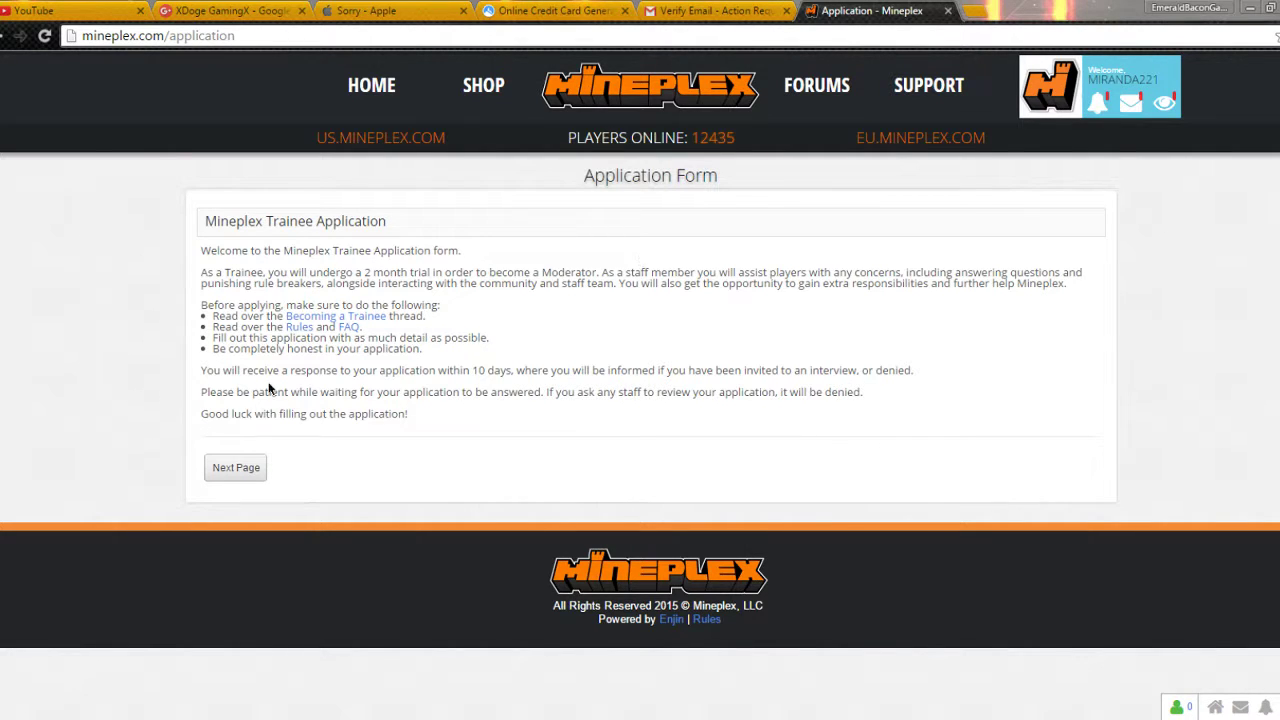
# Step: Go to the application's first page, enter the in-game name and set age to 31
pyautogui.click(255, 467)
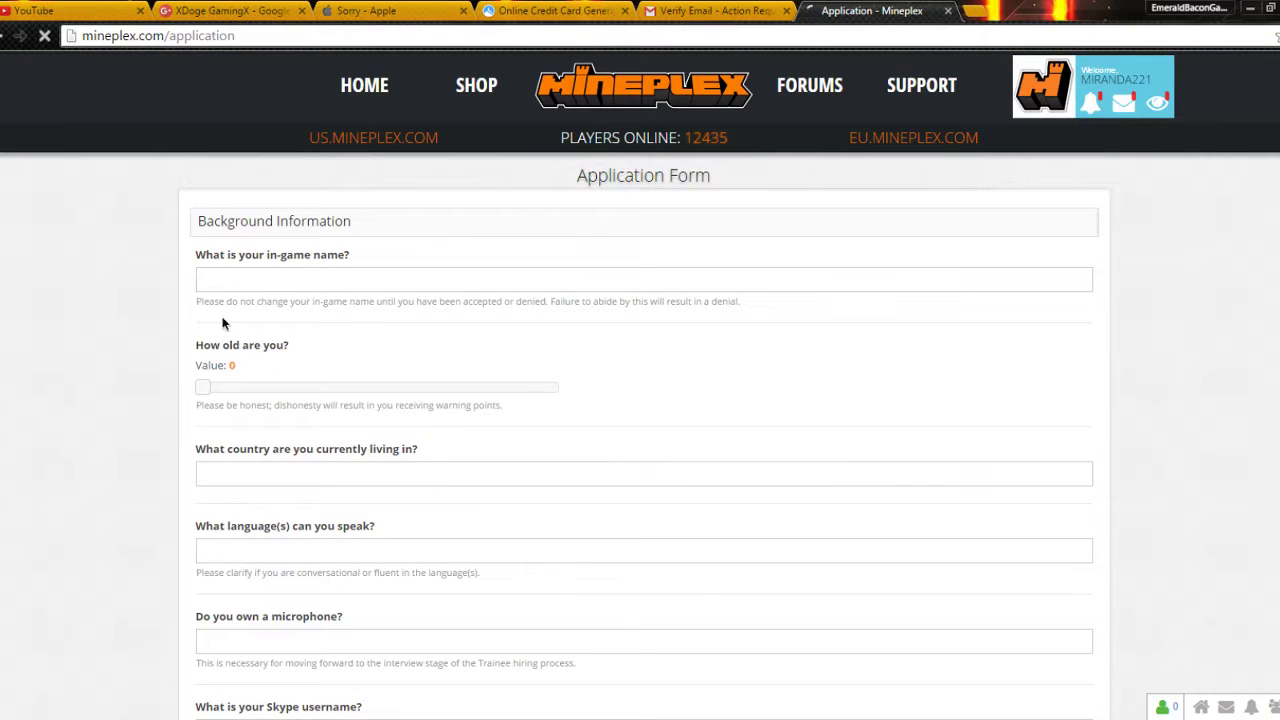
pyautogui.click(229, 283)
pyautogui.write('Miranda221')
pyautogui.moveTo(202, 377); pyautogui.dragTo(307, 389)
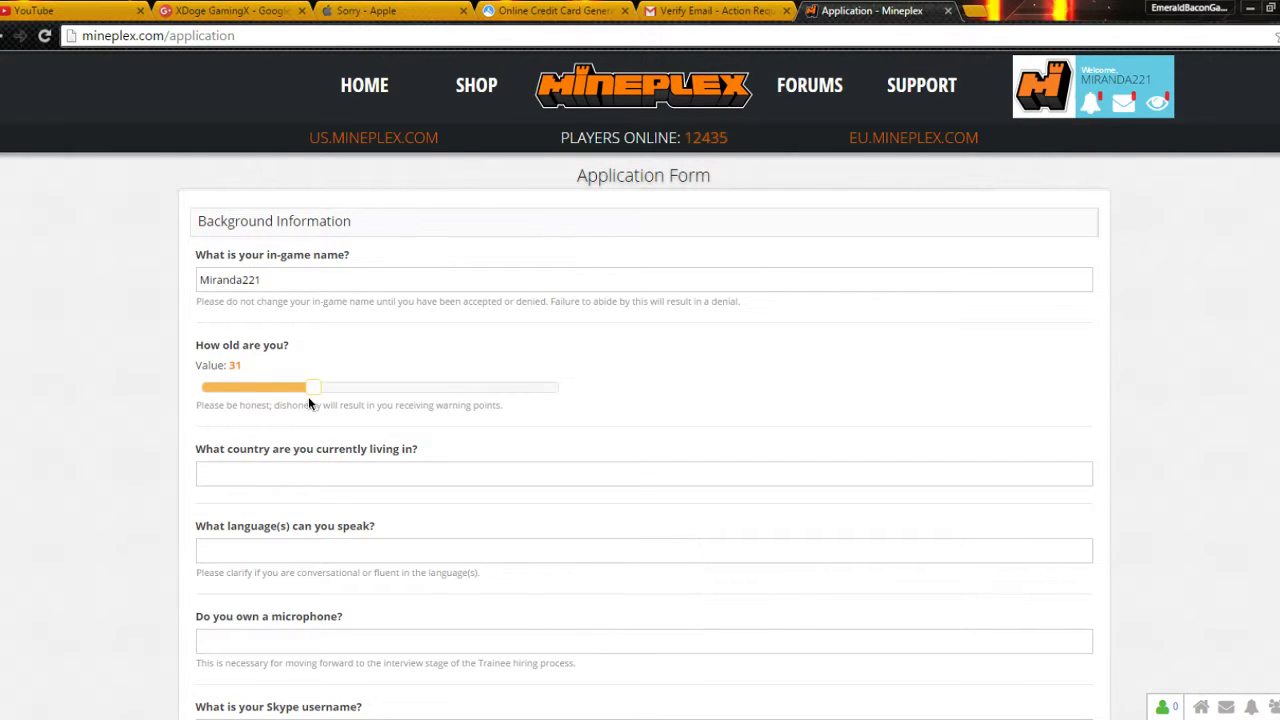
# Step: Answer the country as United Kingdom and the language as Hermenies
pyautogui.click(232, 472)
pyautogui.write('United Kingdom')
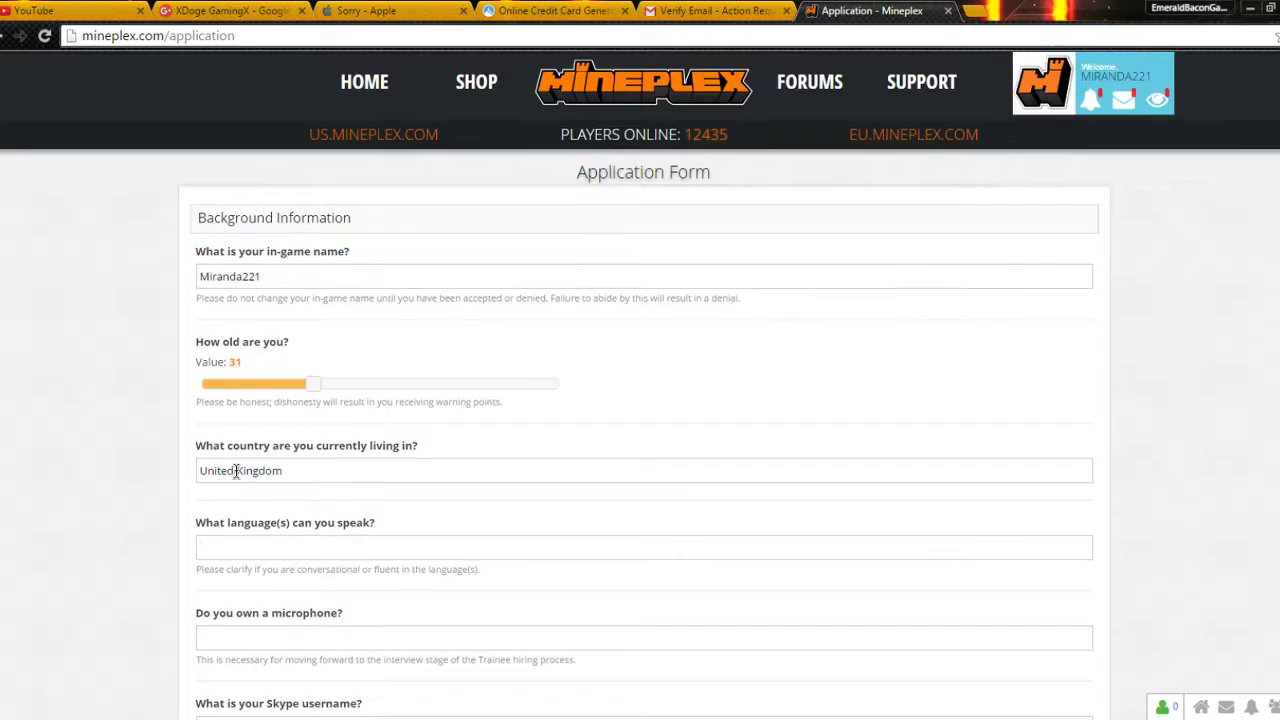
pyautogui.scroll(-2, 236, 472)
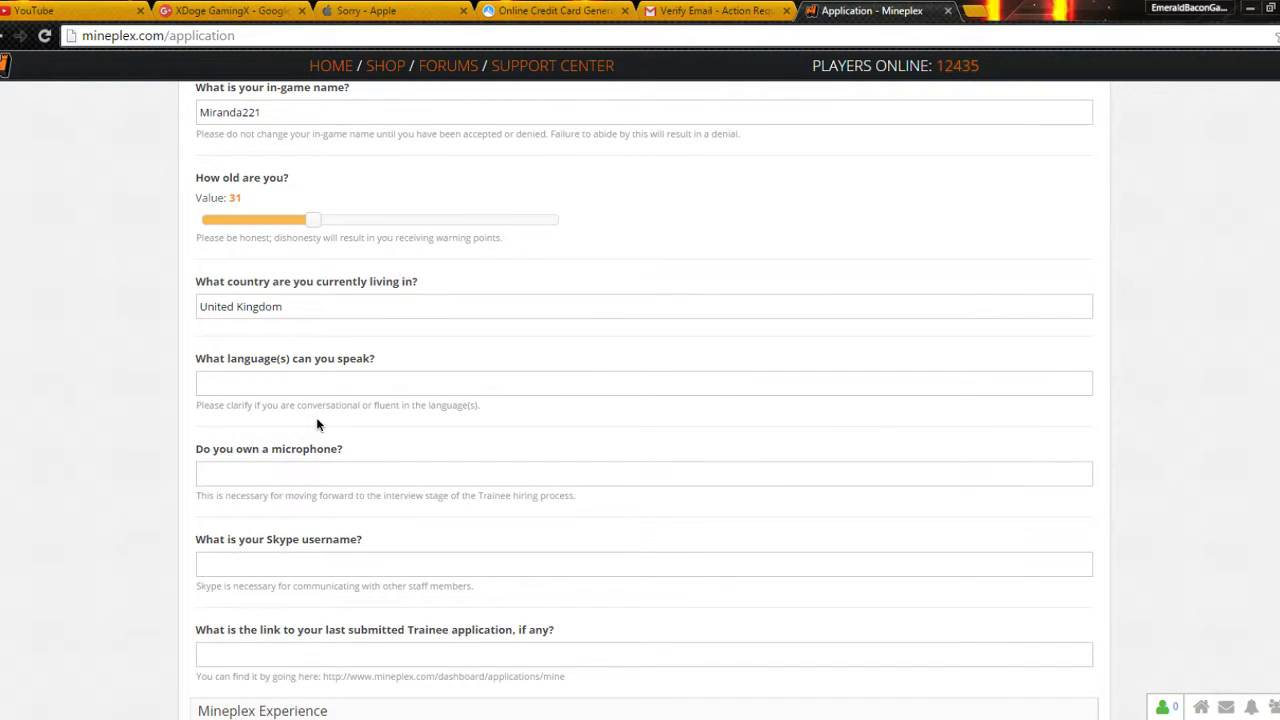
pyautogui.write('HermenieY')
# Step: Answer Yes for the microphone and enter a Skype username, correcting the first attempt
pyautogui.press('BackSpace')
pyautogui.write('Yes')
pyautogui.press('Tab')
pyautogui.write('Miranda')
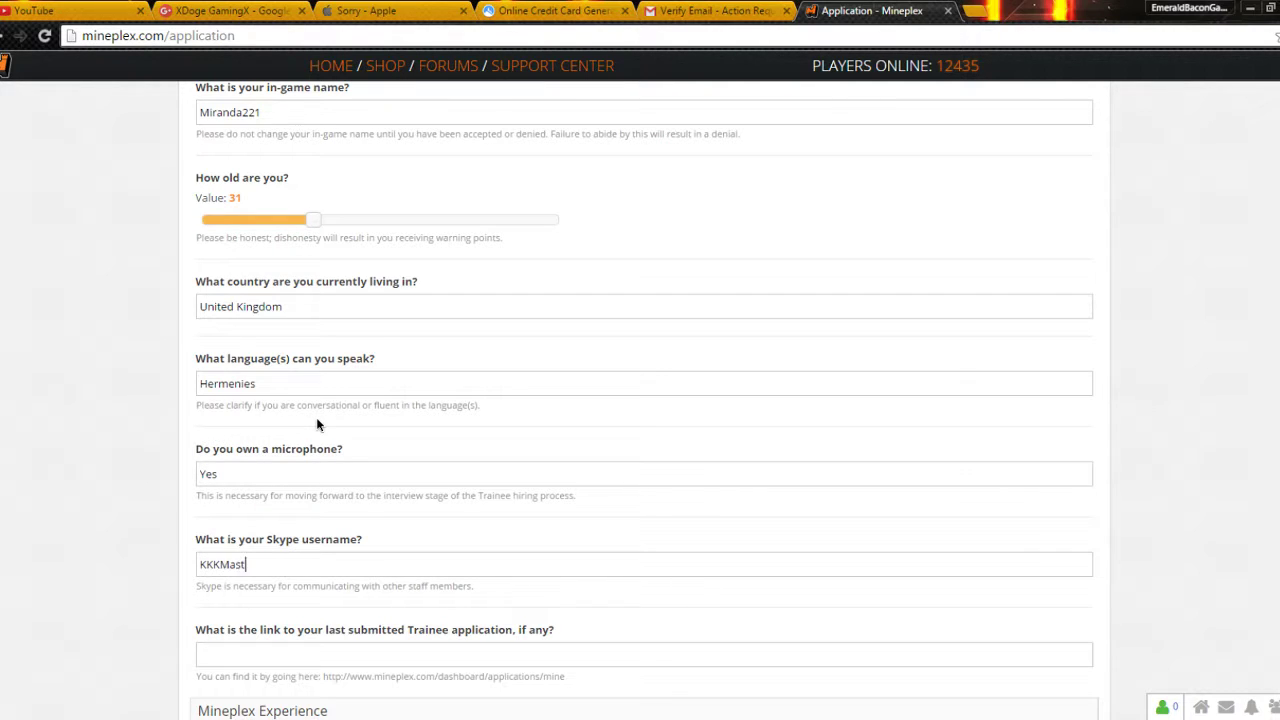
pyautogui.hotkey('ctrl', 'a')
pyautogui.press('BackSpace')
pyautogui.write('MirandaSings2222222222')
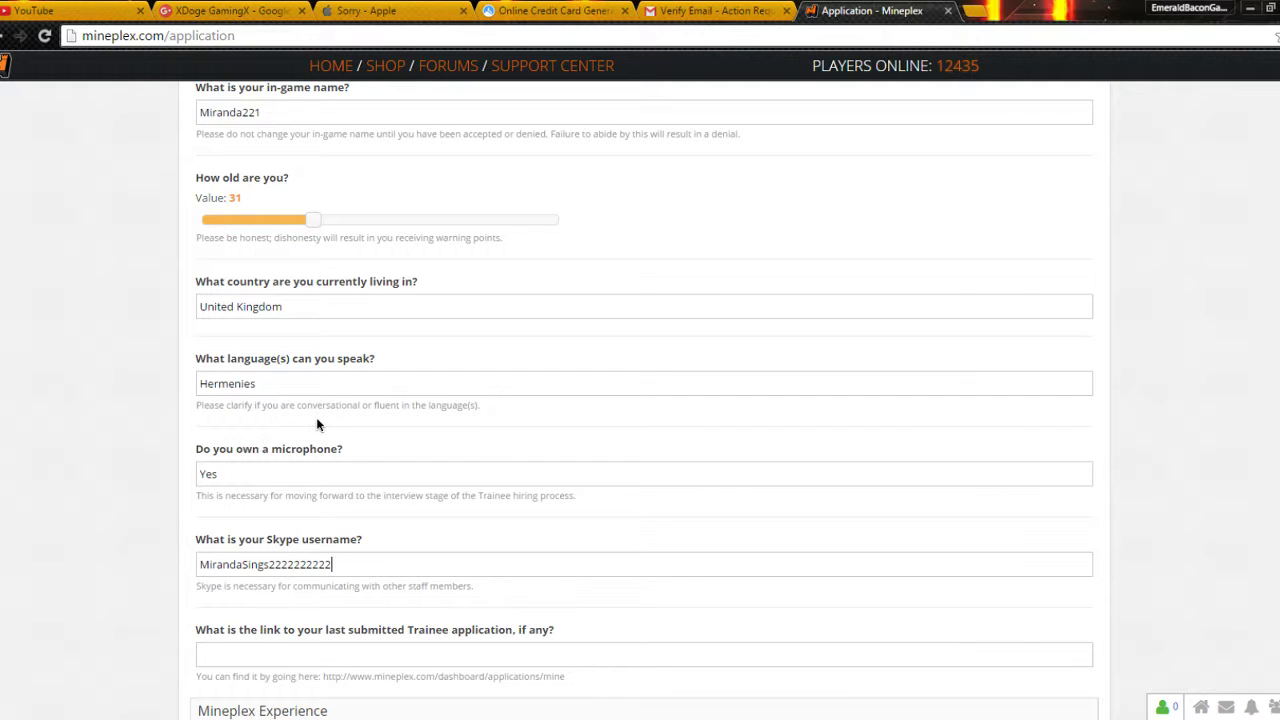
# Step: Enter 'NOPE NONE BOIS' in the previous-application link field
pyautogui.scroll(-3, 146, 557)
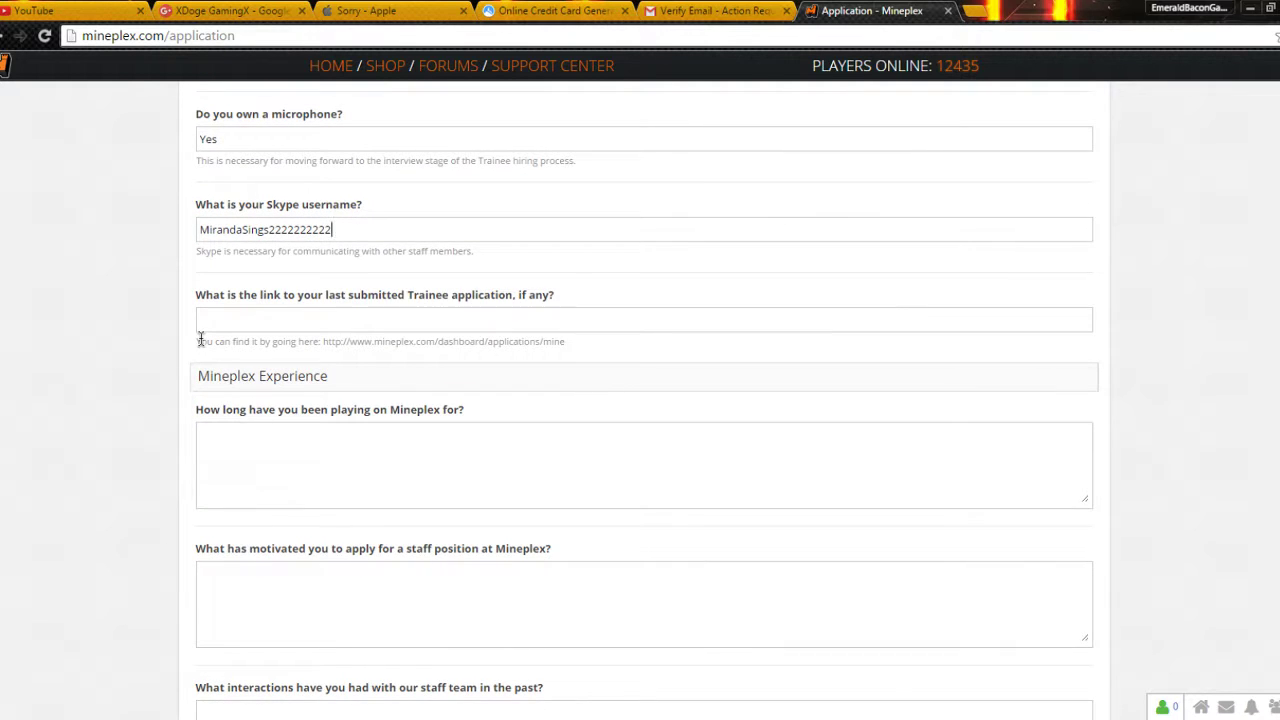
pyautogui.click(238, 321)
pyautogui.write('NIO')
pyautogui.press('BackSpace')
pyautogui.press('BackSpace')
pyautogui.write('OPE NONE ')
pyautogui.write('MOR')
pyautogui.press('BackSpace')
pyautogui.press('BackSpace')
pyautogui.press('BackSpace')
pyautogui.write('BOIS')
pyautogui.press('Tab')
# Step: Answer the playtime question with about 2 days and wanting a mod's money, fixing typos
pyautogui.write('Ive been pl')
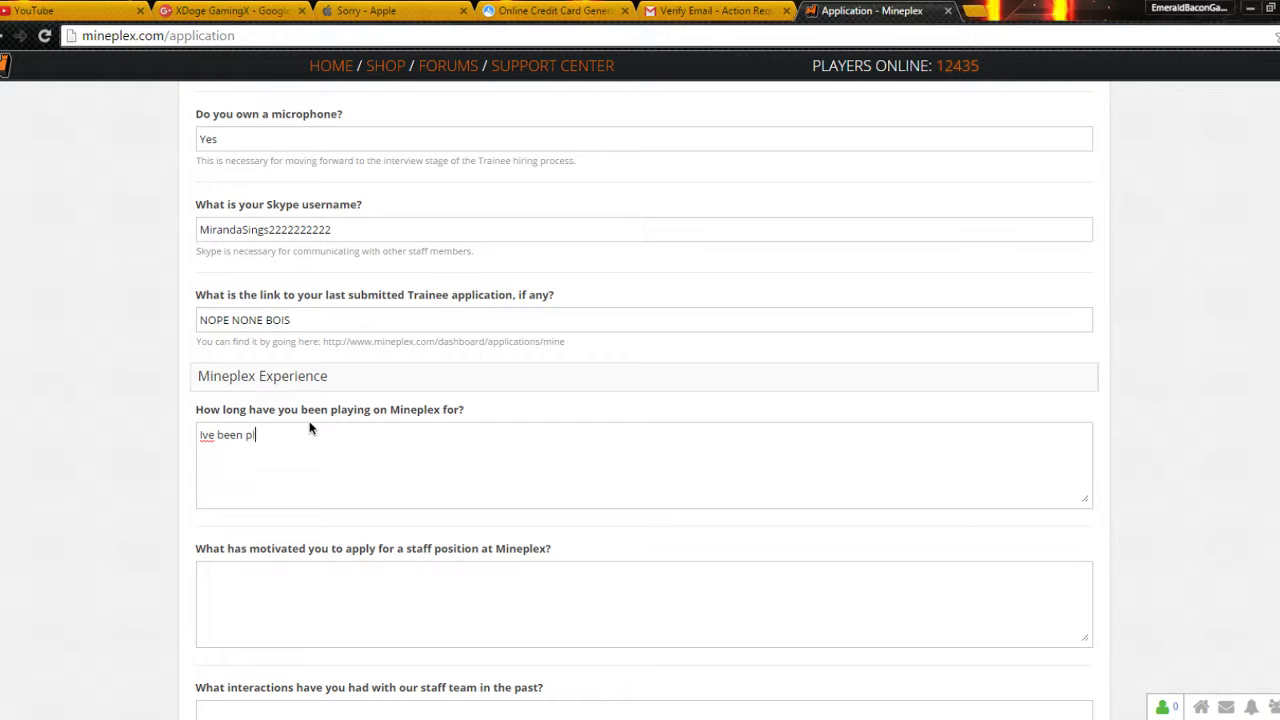
pyautogui.write('aying for about 2')
pyautogui.write(' days')
pyautogui.write('I saw a mod i')
pyautogui.write(' was like om ')
pyautogui.write('g yes gimmie ')
pyautogui.write('all da monety')
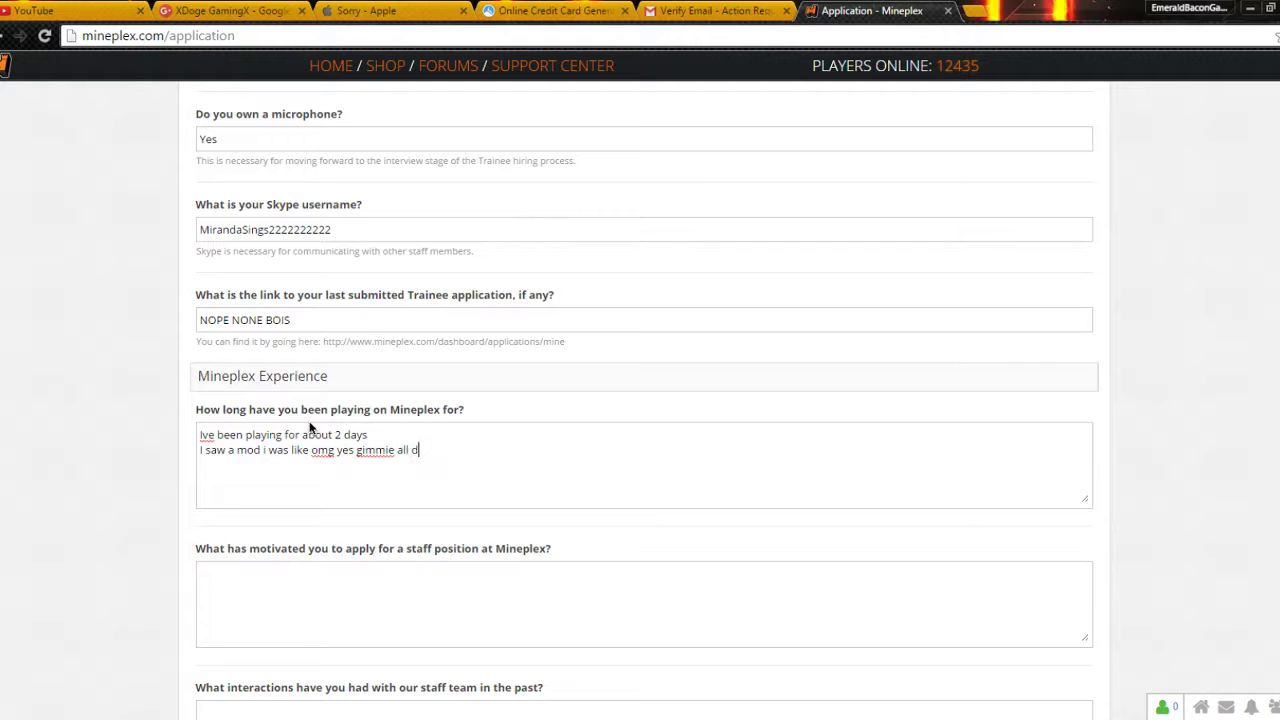
pyautogui.press('Tab')
pyautogui.click(493, 458)
pyautogui.press('BackSpace')
pyautogui.write('y')
pyautogui.click(285, 596)
pyautogui.scroll(-1, 243, 366)
pyautogui.click(204, 351)
pyautogui.write("'")
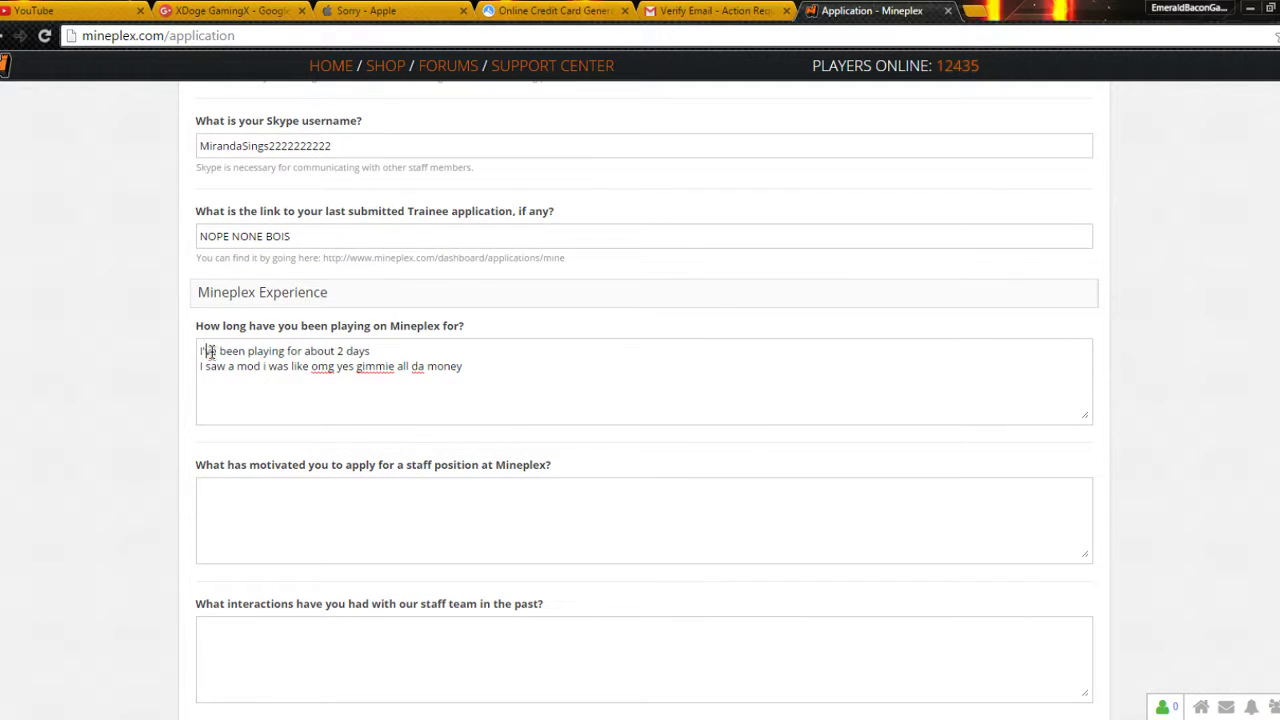
# Step: Answer the motivation question with 'Once again I saw a mod and he looked coo'
pyautogui.click(257, 536)
pyautogui.moveTo(280, 465); pyautogui.dragTo(530, 465)
pyautogui.click(491, 513)
pyautogui.write('Once again I saw a mod and he lo')
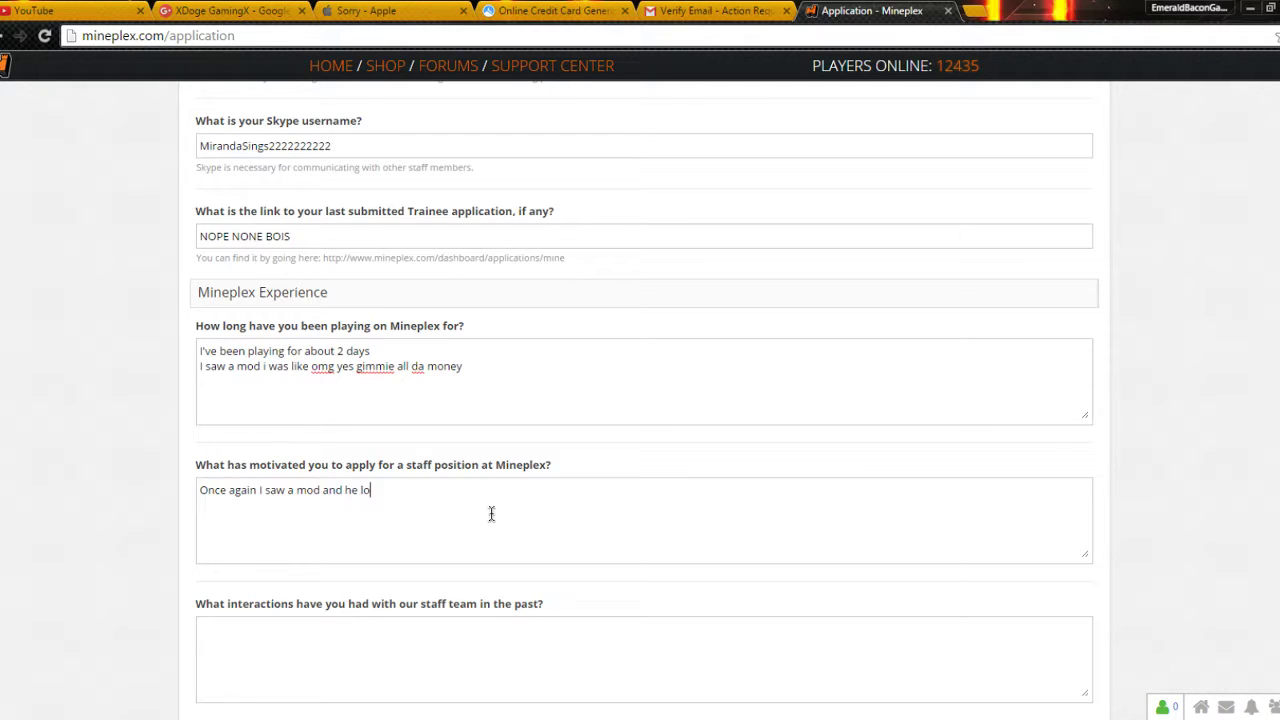
pyautogui.write('oked cool')
pyautogui.press('Tab')
# Step: Answer the staff interactions question with 'I was warned not to use caps'
pyautogui.scroll(-1, 306, 509)
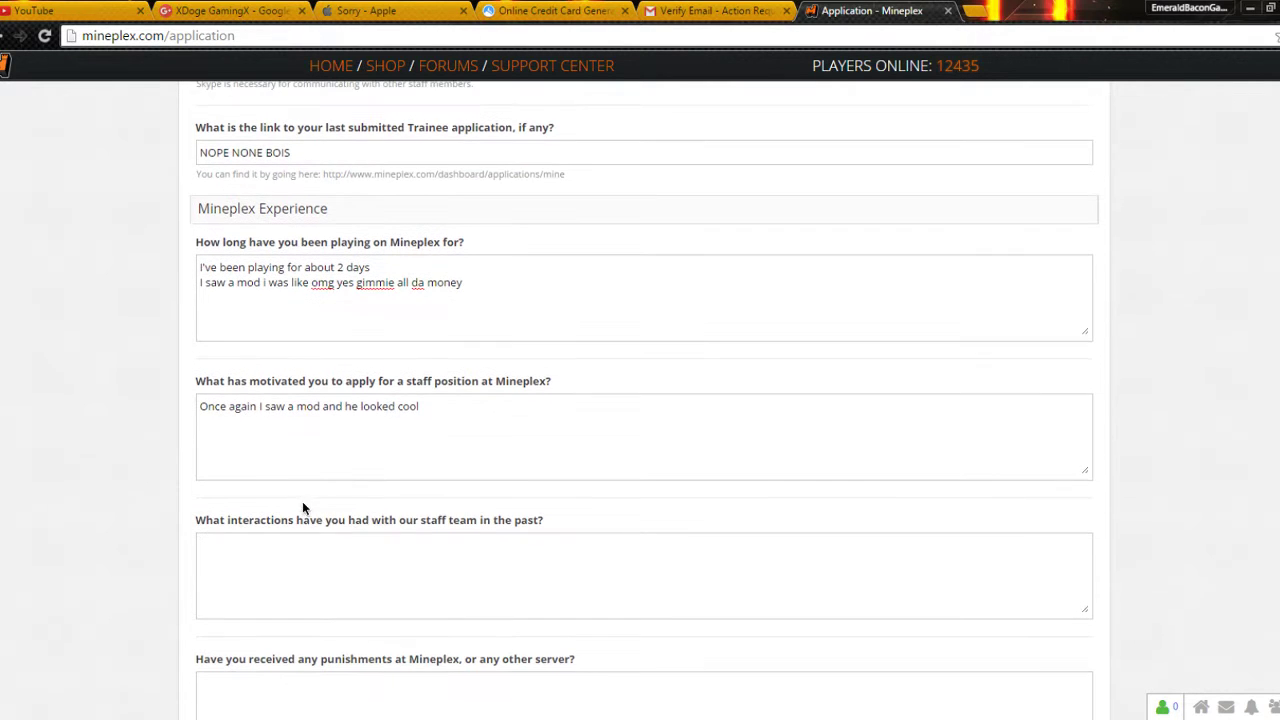
pyautogui.moveTo(303, 519); pyautogui.dragTo(488, 545)
pyautogui.moveTo(349, 520); pyautogui.dragTo(430, 520)
pyautogui.click(437, 491)
pyautogui.click(422, 559)
pyautogui.write('I was warned not to use ca')
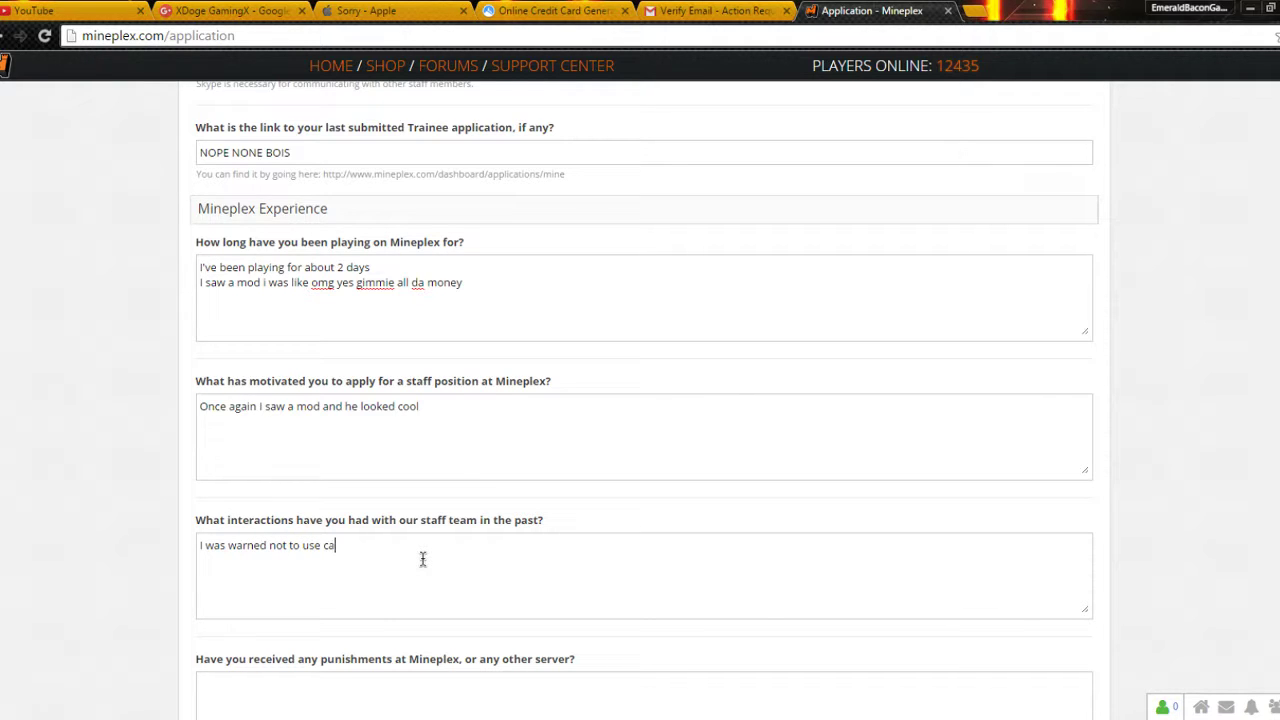
pyautogui.write('ps')
pyautogui.press('Tab')
pyautogui.scroll(-3, 403, 568)
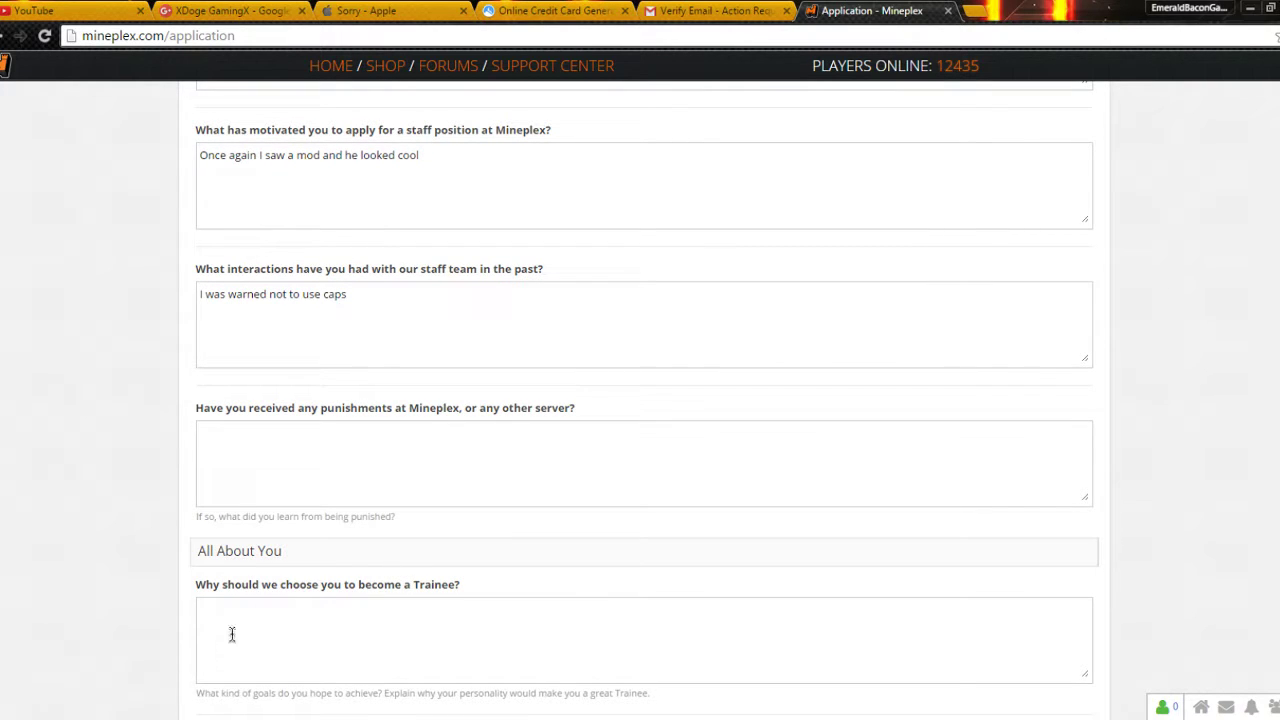
# Step: Answer the punishments question with 'No'
pyautogui.moveTo(286, 423); pyautogui.dragTo(346, 418)
pyautogui.click(346, 416)
pyautogui.click(357, 466)
pyautogui.write('No')
pyautogui.press('Tab')
# Step: Type 'Because I would look so fancy in the leather jacket' as the Trainee answer, fixing typos
pyautogui.scroll(-4, 257, 314)
pyautogui.scroll(2, 221, 195)
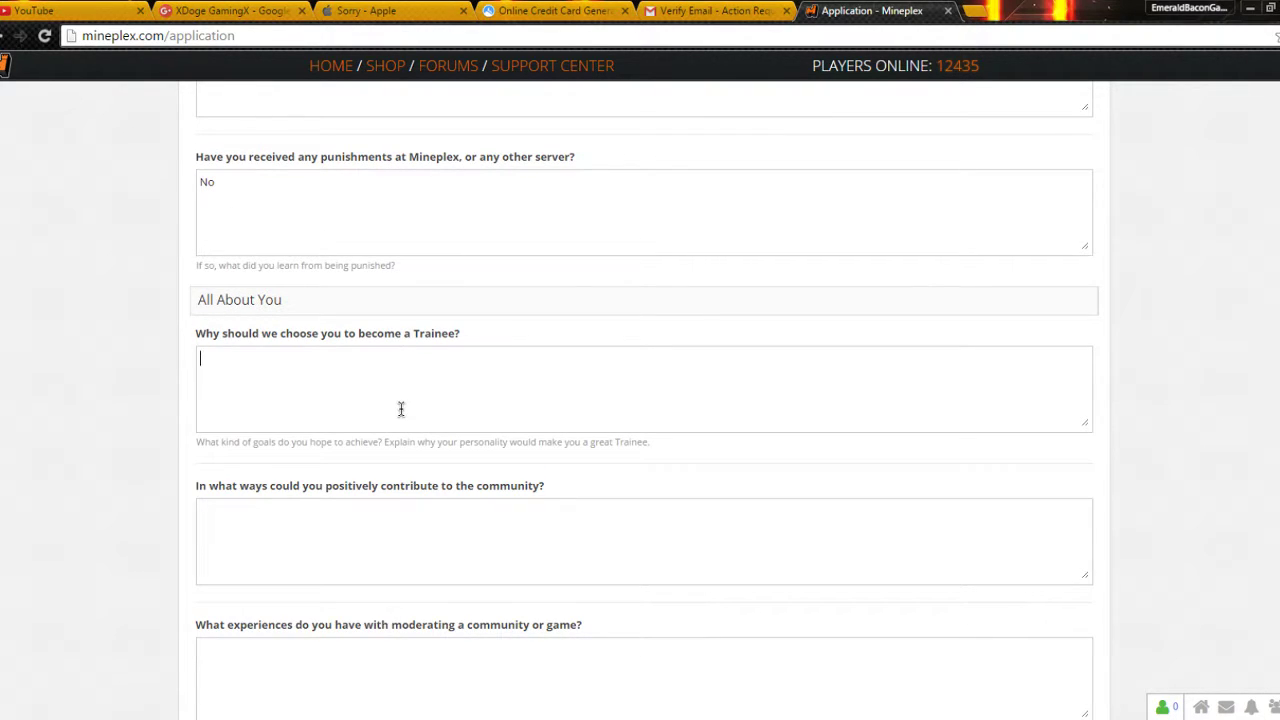
pyautogui.write('Becaus')
pyautogui.write('e I would look so f')
pyautogui.write('ancy')
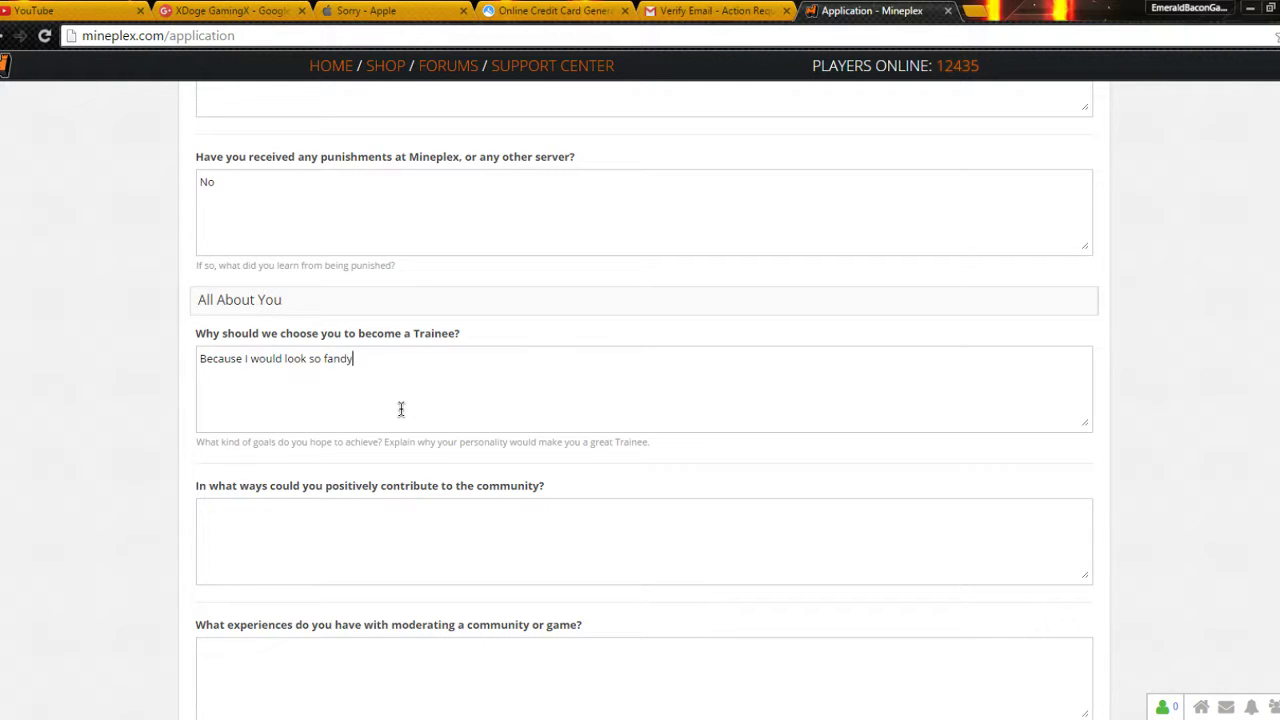
pyautogui.press('BackSpace')
pyautogui.press('BackSpace')
pyautogui.write('cy 8n')
pyautogui.press('BackSpace')
pyautogui.press('BackSpace')
pyautogui.write('im')
pyautogui.press('BackSpace')
pyautogui.write('n the leathe')
pyautogui.press('BackSpace')
pyautogui.press('BackSpace')
pyautogui.press('BackSpace')
pyautogui.press('BackSpace')
pyautogui.write('ather jack')
pyautogui.moveTo(194, 486); pyautogui.dragTo(394, 488)
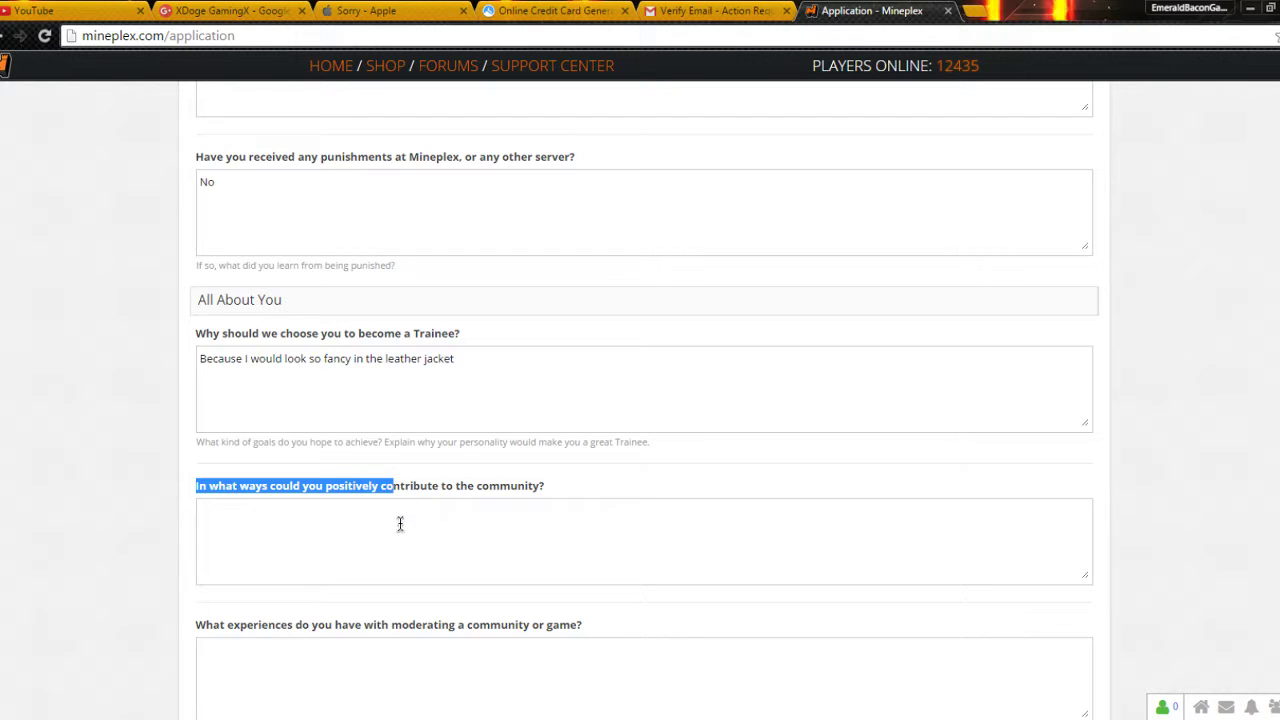
pyautogui.click(405, 607)
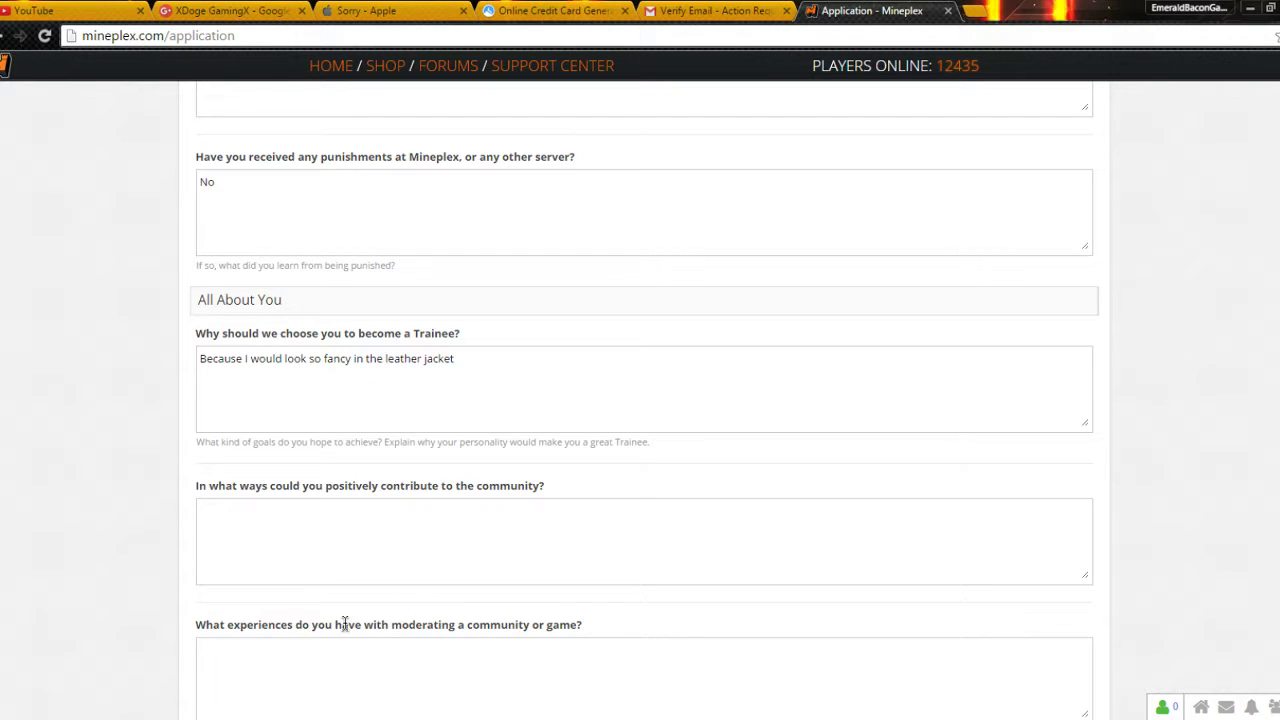
pyautogui.scroll(-6, 345, 623)
# Step: Answer the contribute question with being the cool kid in the call announcing bans
pyautogui.scroll(4, 357, 363)
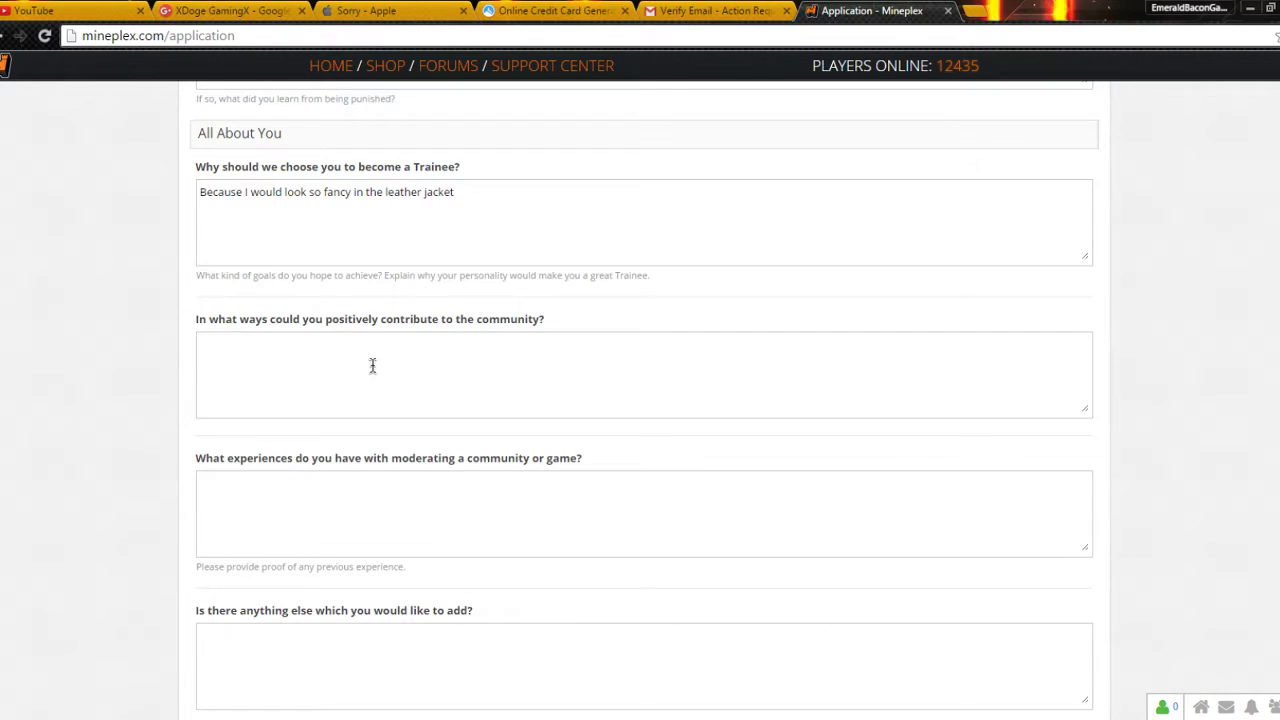
pyautogui.click(369, 370)
pyautogui.write('I would be the cool kid sitting in the')
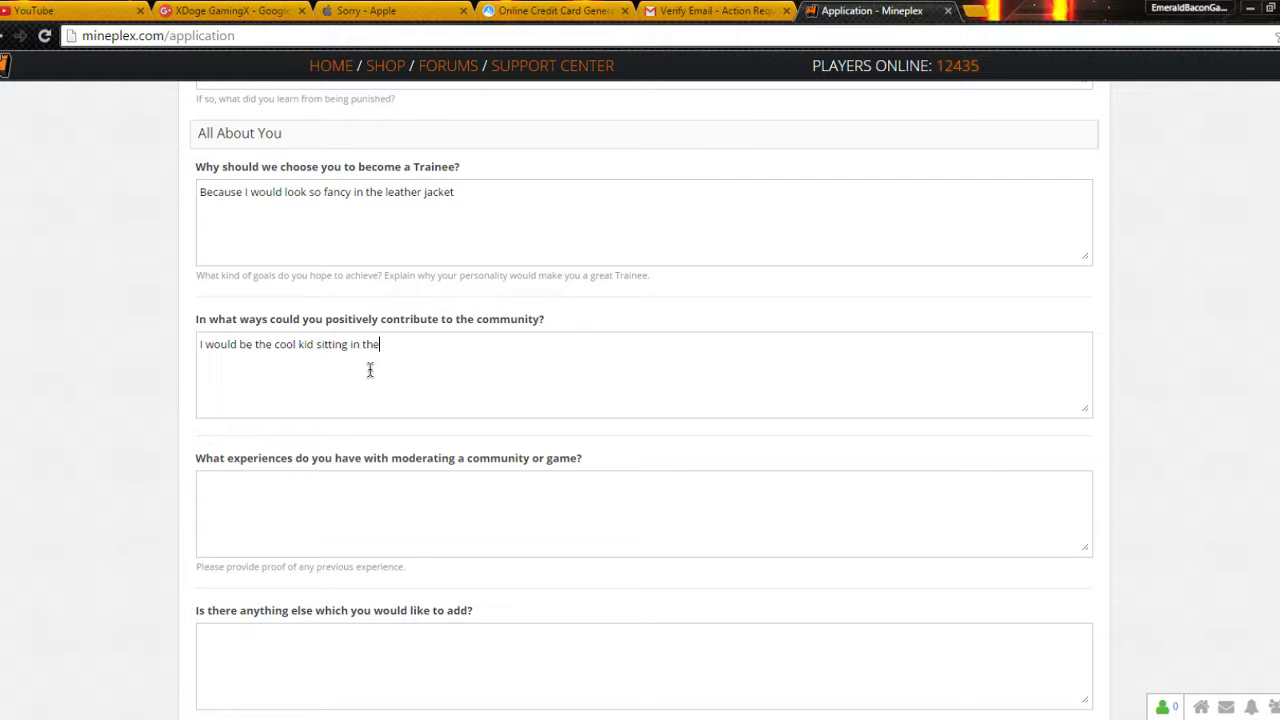
pyautogui.write(' call being like ye, he was just banned, ')
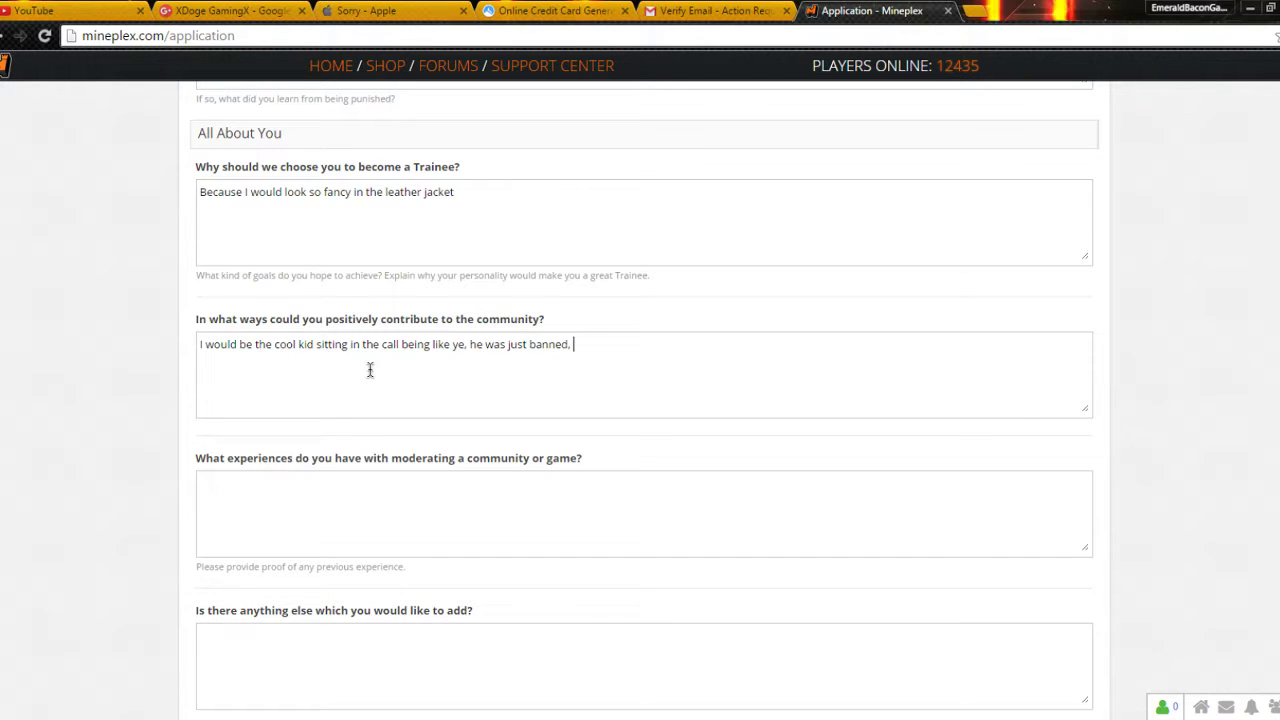
pyautogui.write('DEAL WITH TI')
pyautogui.click(643, 342)
# Step: Answer moderating experience with 'Iv'e been a fake mod on a server. That's all i got'
pyautogui.click(200, 506)
pyautogui.moveTo(174, 463); pyautogui.dragTo(586, 481)
pyautogui.click(366, 460)
pyautogui.click(572, 454)
pyautogui.click(545, 507)
pyautogui.moveTo(295, 462); pyautogui.dragTo(449, 477)
pyautogui.click(429, 481)
pyautogui.write("Iv'e been a fake mod ")
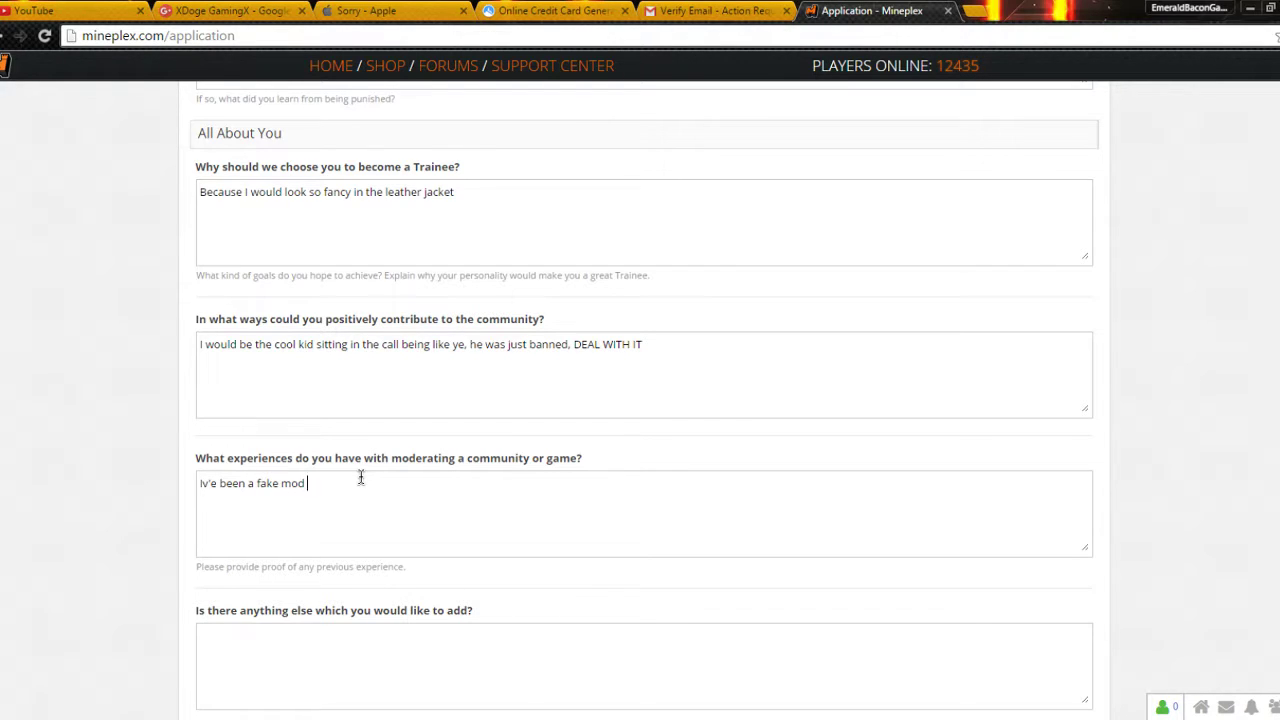
pyautogui.write('on a server   ')
pyautogui.write('Thats')
pyautogui.press('BackSpace')
pyautogui.write("'s all i got")
# Step: Answer the anything-else question with 'I'm cool can I have the rank now? No? Okay'
pyautogui.scroll(-2, 361, 480)
pyautogui.moveTo(190, 443); pyautogui.dragTo(412, 447)
pyautogui.click(410, 464)
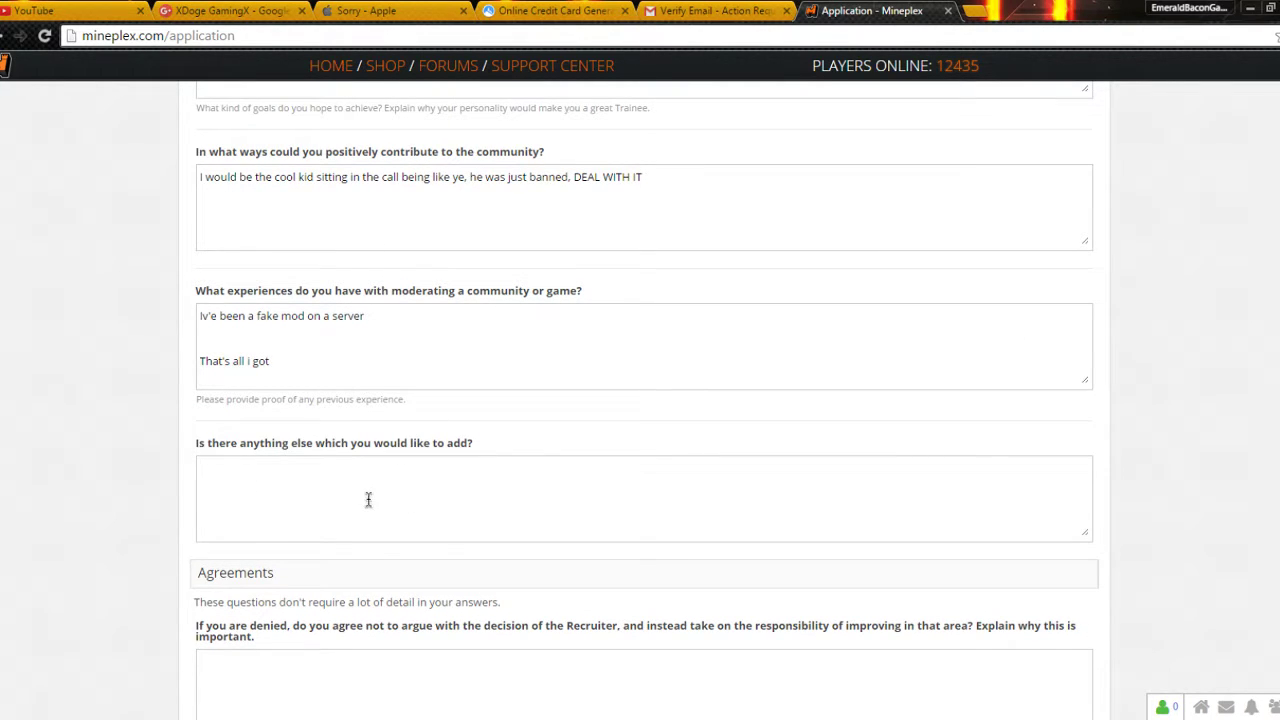
pyautogui.write("I'm cool can")
pyautogui.write('I have the rank now? No? Okay')
# Step: Answer the if-denied question with 'I don't understand I want my rankk!!!'
pyautogui.scroll(-2, 320, 560)
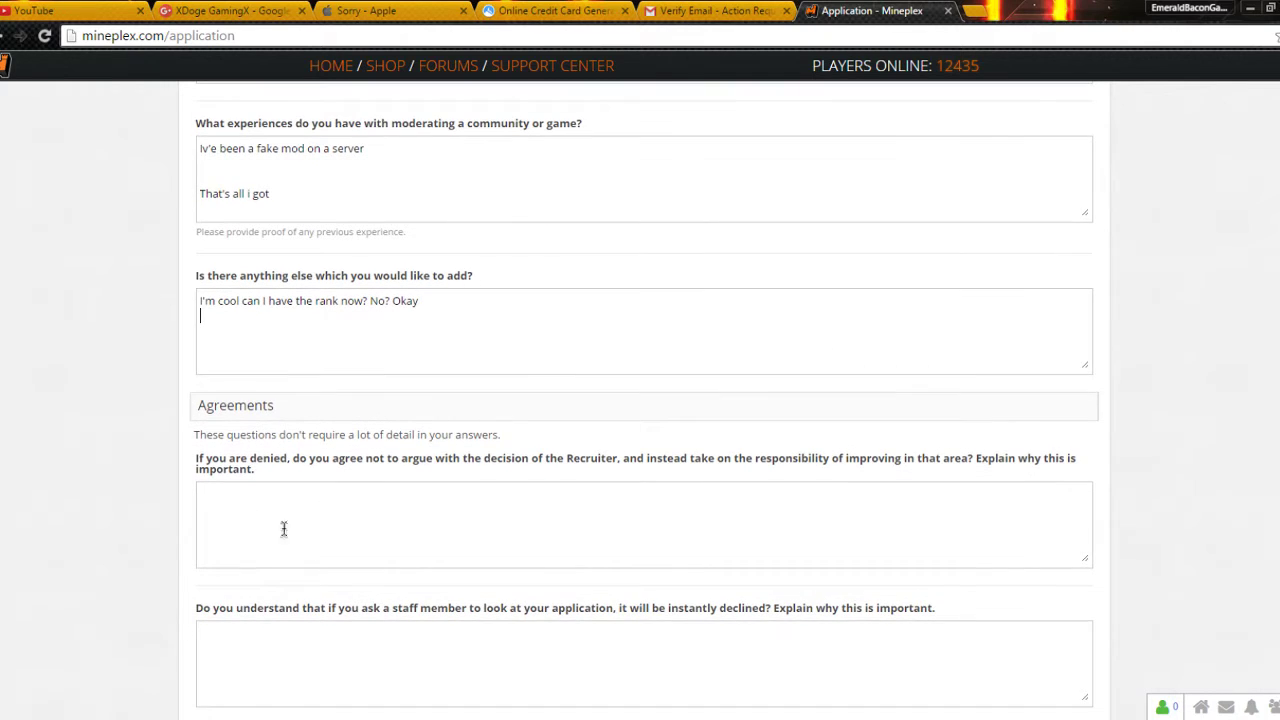
pyautogui.click(262, 514)
pyautogui.write('In')
pyautogui.press('BackSpace')
pyautogui.write("don't understand I wa")
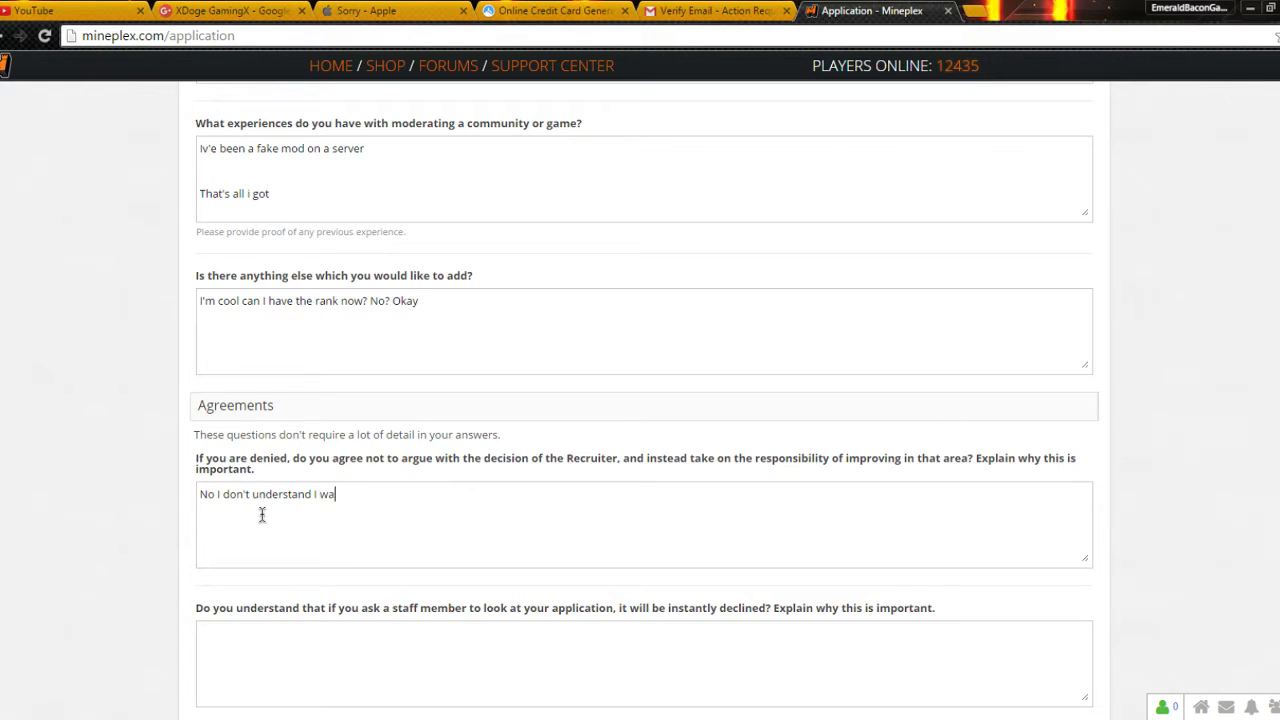
pyautogui.write('nt my rankk!!!!!!!!!!!!!!!!!!!!!!!!!!!!!!!')
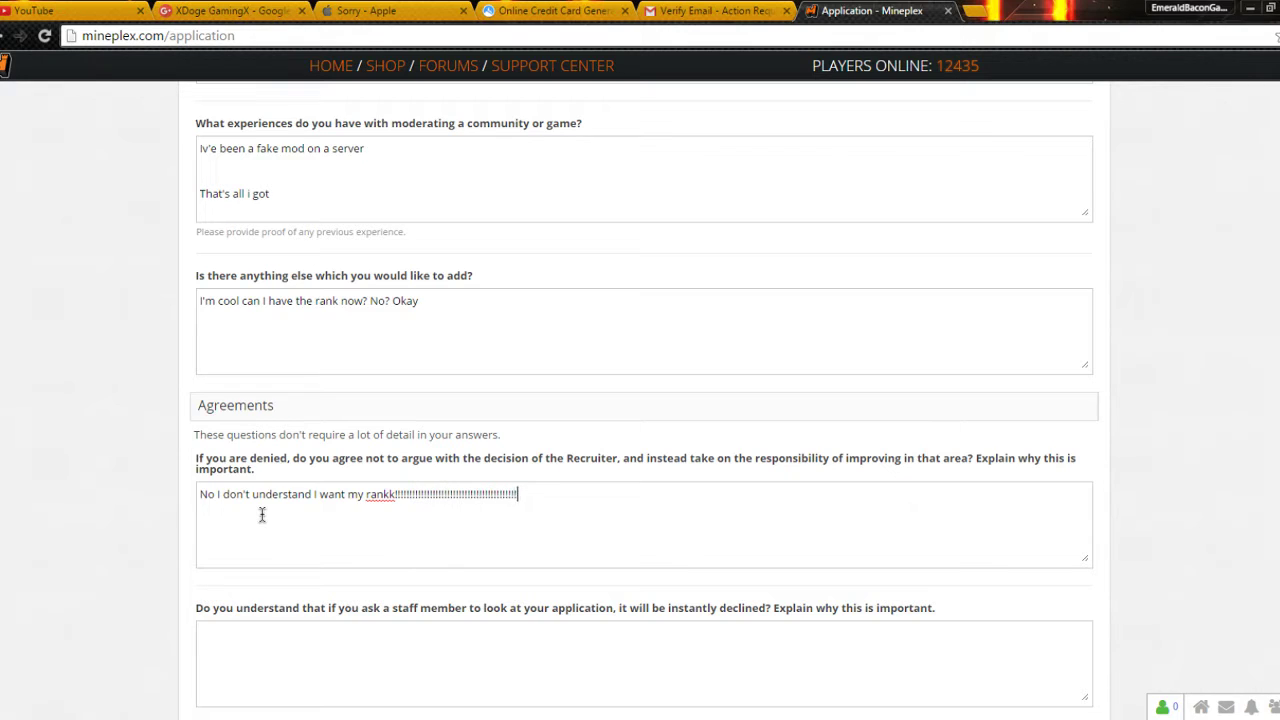
pyautogui.write('!!!!!!!!!!!!!!!!!!!!!!!!!!!!!!!!!!!!!!!!!!!!!!!!!!!!!!!!!!!')
# Step: Answer the staff member agreement with 'Yes I understand', fixing the misspelling
pyautogui.scroll(-3, 392, 519)
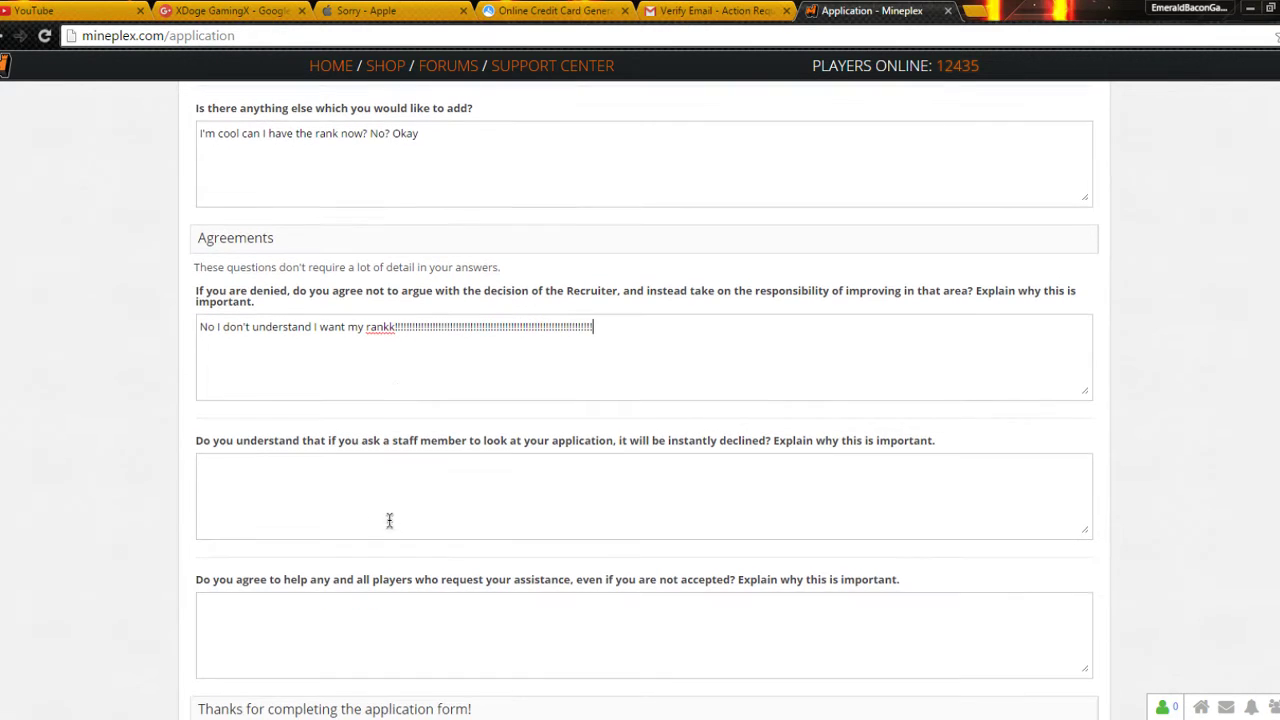
pyautogui.moveTo(194, 437); pyautogui.dragTo(535, 437)
pyautogui.click(535, 437)
pyautogui.moveTo(345, 440); pyautogui.dragTo(410, 461)
pyautogui.click(345, 432)
pyautogui.click(370, 503)
pyautogui.write('Yes I under')
pyautogui.write('stnad')
pyautogui.press('BackSpace')
pyautogui.press('BackSpace')
pyautogui.press('BackSpace')
pyautogui.write('and')
pyautogui.press('Tab')
# Step: Answer the last agreement question with 'Sure'
pyautogui.scroll(-3, 326, 396)
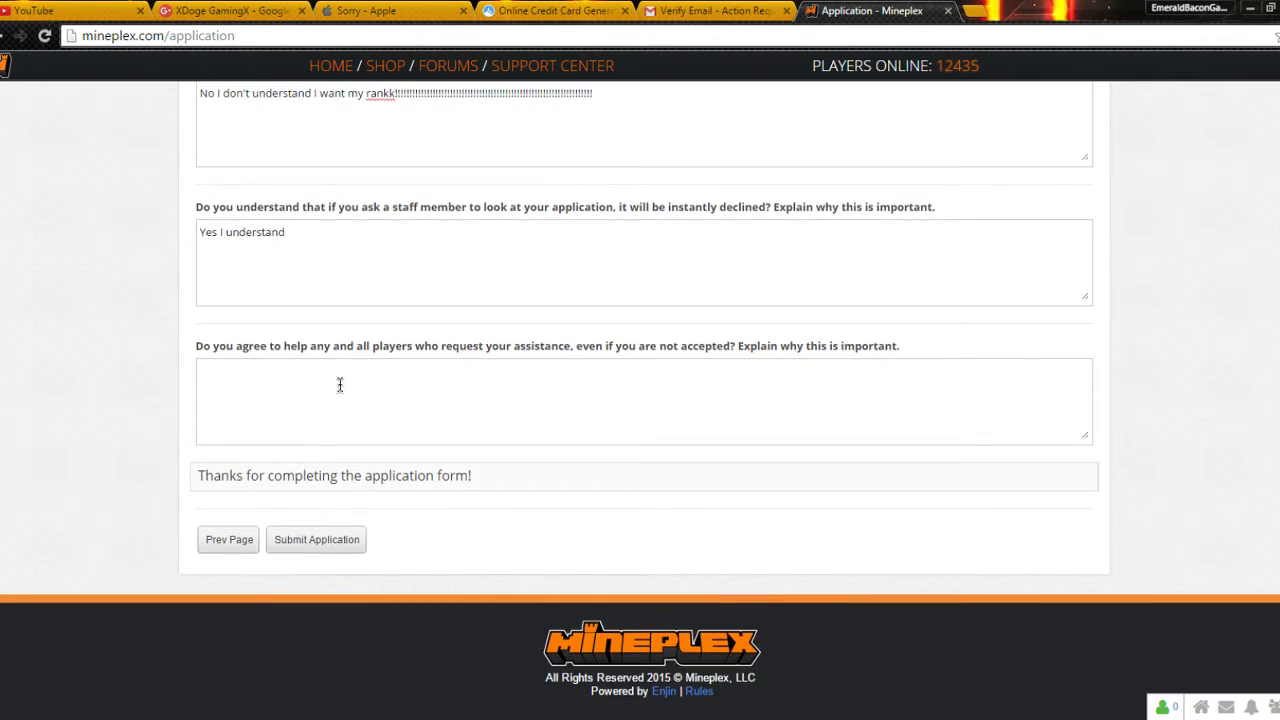
pyautogui.moveTo(815, 236); pyautogui.dragTo(763, 207)
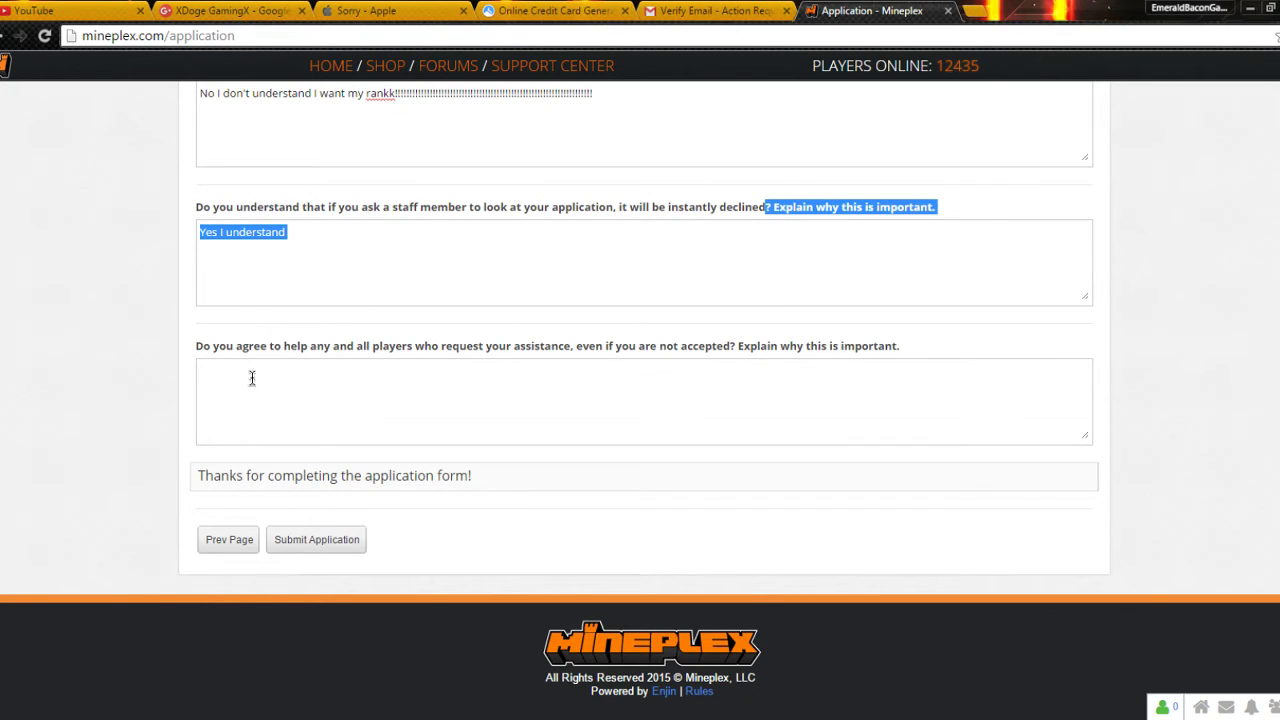
pyautogui.click(200, 365)
pyautogui.moveTo(196, 346); pyautogui.dragTo(340, 347)
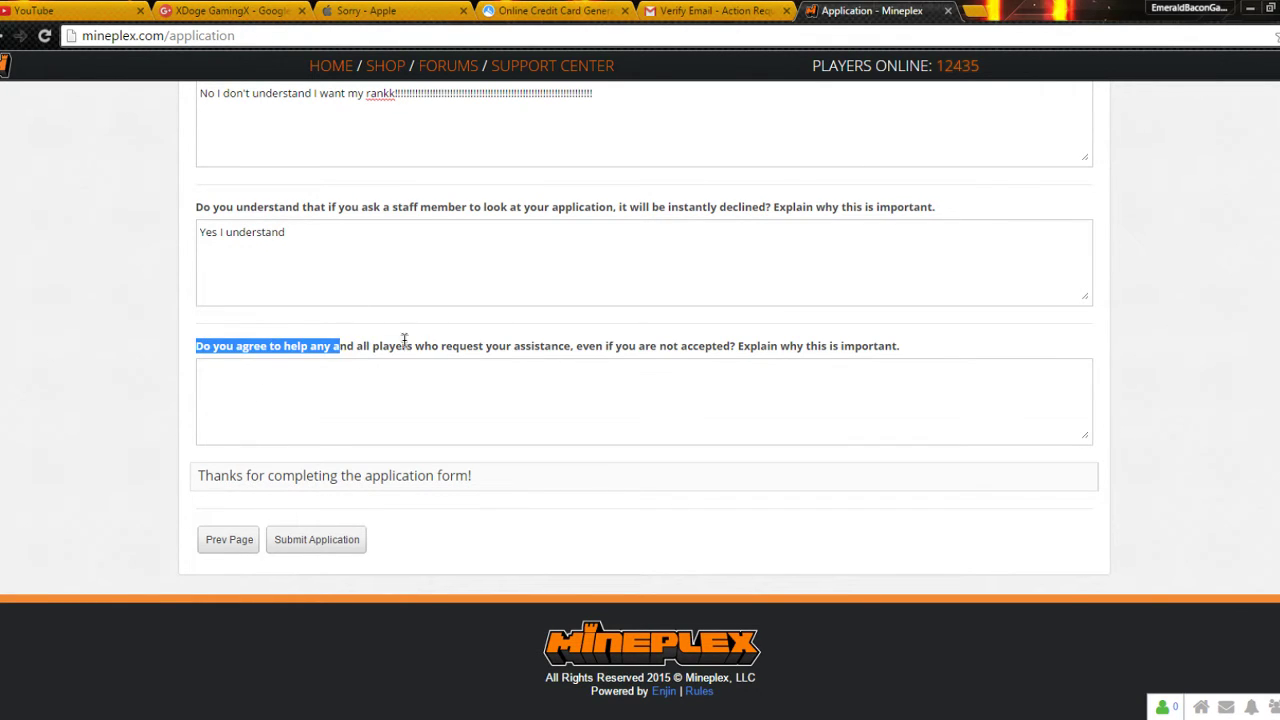
pyautogui.moveTo(480, 346); pyautogui.dragTo(537, 413)
pyautogui.click(496, 406)
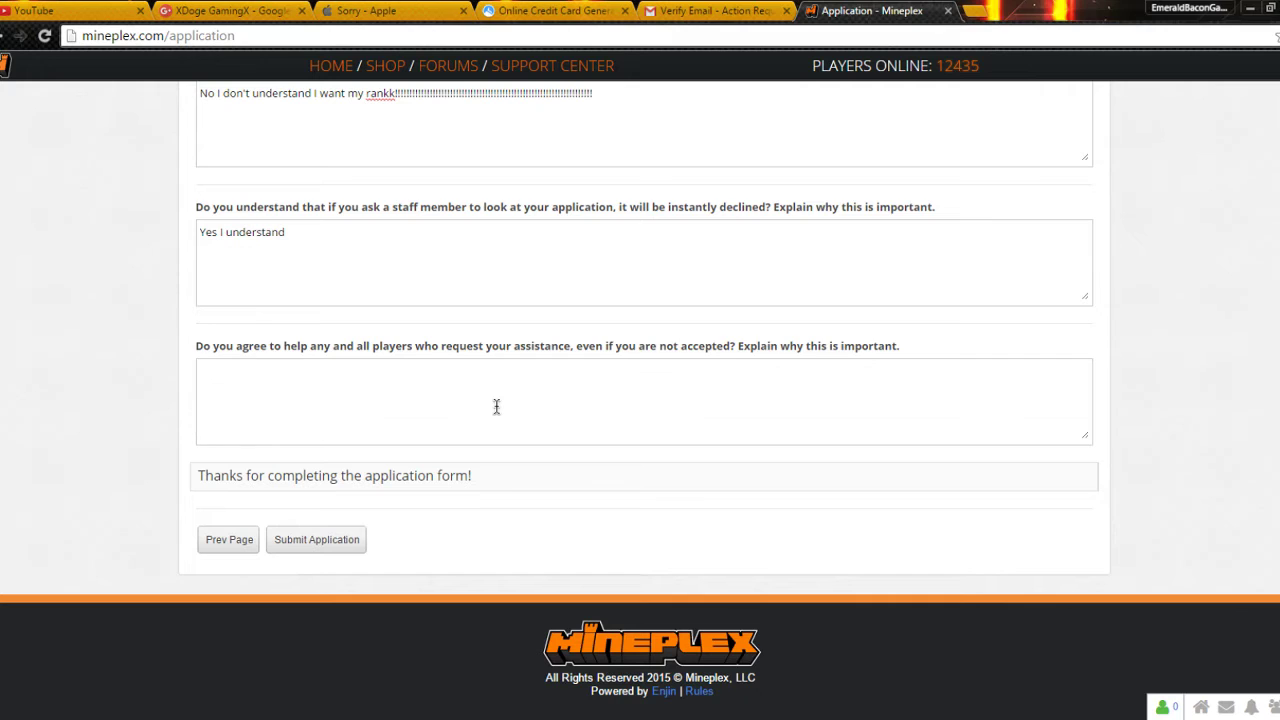
pyautogui.write('Si')
pyautogui.write('re')
# Step: Submit the Trainee application and wait for the 'Thank you for applying!' confirmation
pyautogui.click(318, 541)
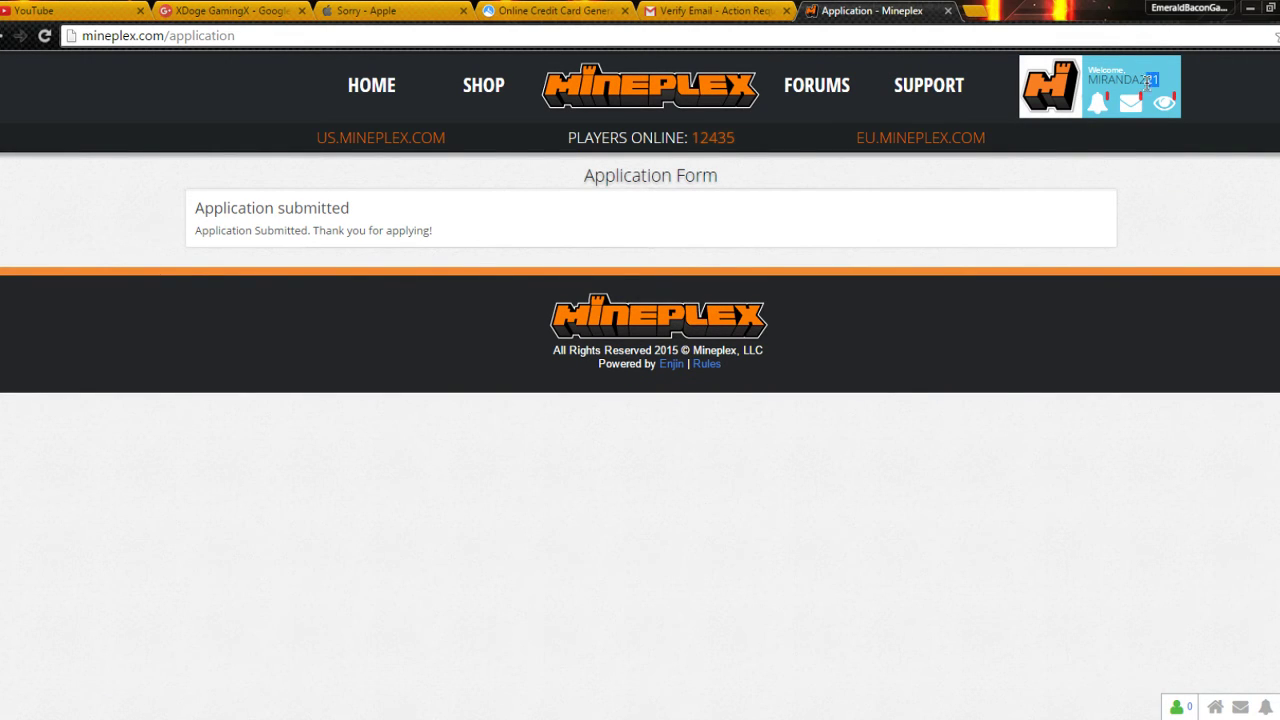
pyautogui.moveTo(1148, 82); pyautogui.dragTo(1088, 80)
pyautogui.click(490, 236)
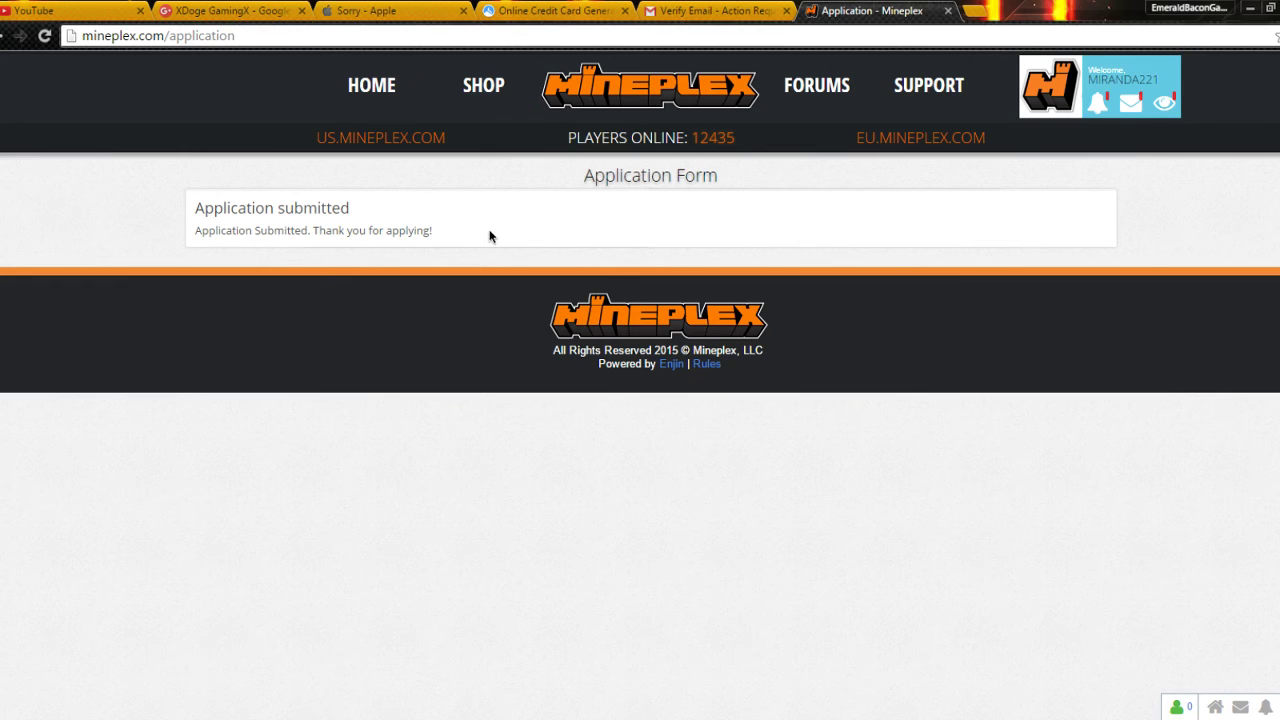